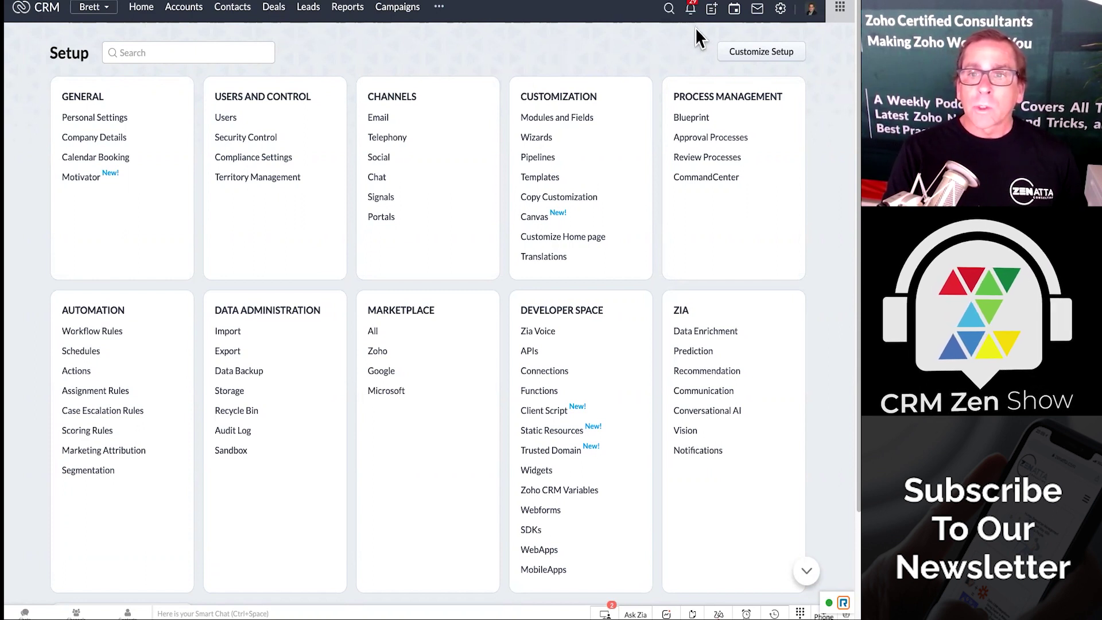
- From the September 6 calendar, go to Calendar Booking settings and list the bookable types
{"action": "left_click", "coordinate": [741, 20]}
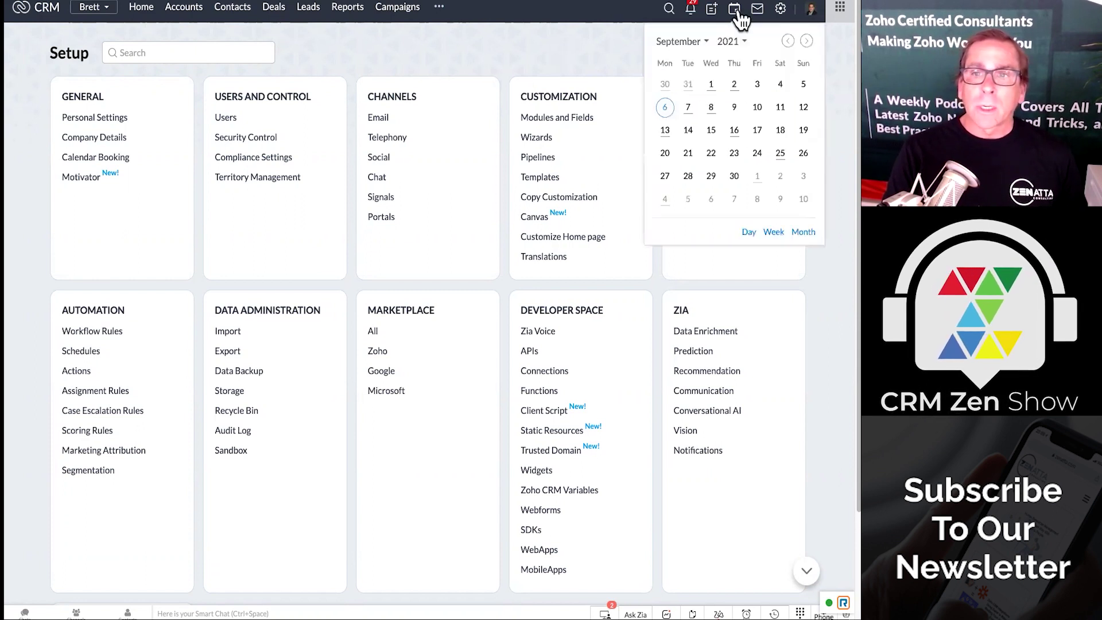
{"action": "left_click", "coordinate": [664, 105]}
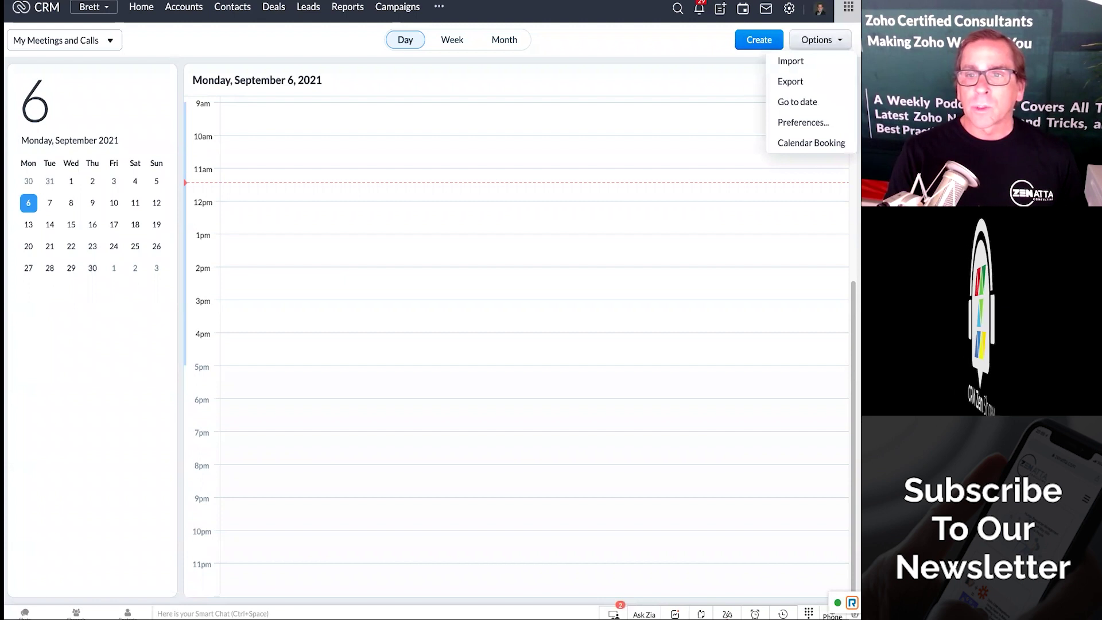
{"action": "left_click", "coordinate": [808, 144]}
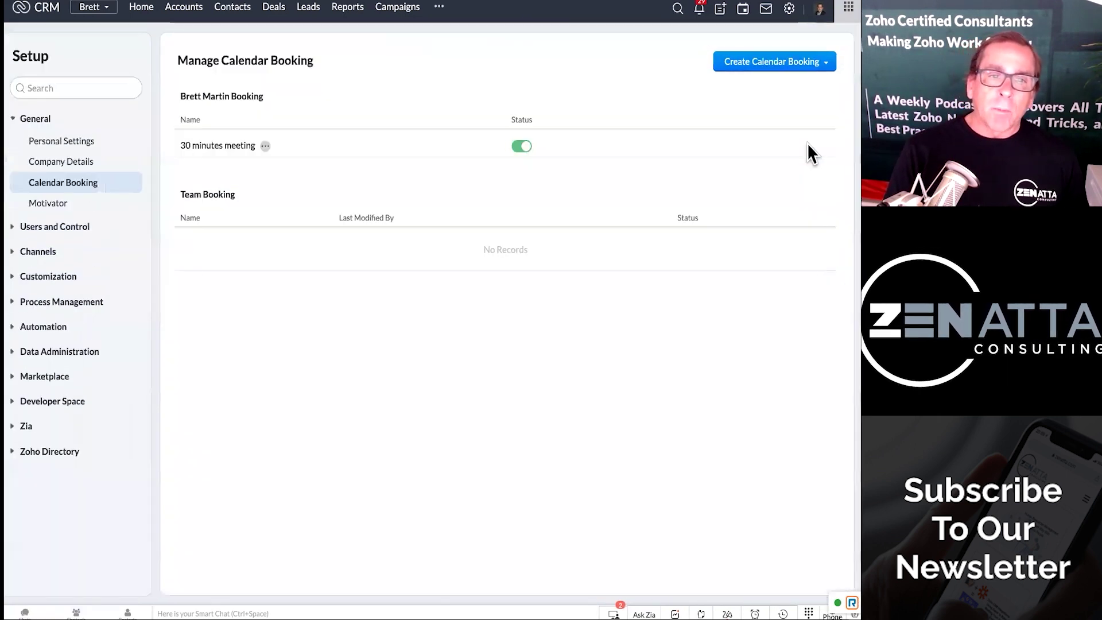
{"action": "left_click", "coordinate": [804, 68]}
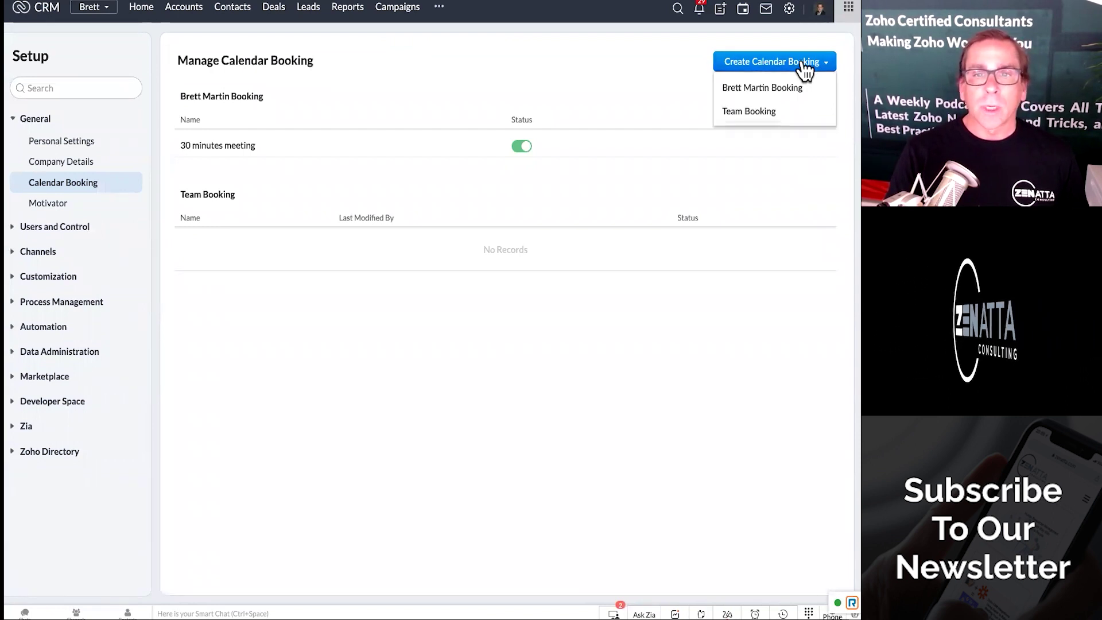
- Create a personal booking lasting 60 minutes as an online meeting with Zoom as provider
{"action": "left_click", "coordinate": [743, 89]}
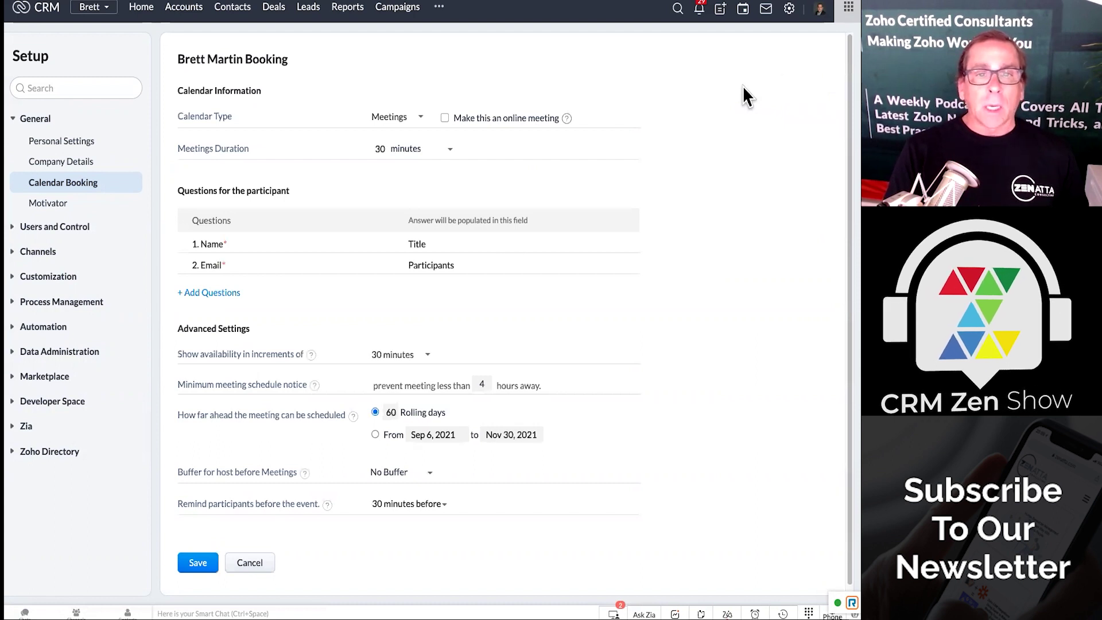
{"action": "left_click", "coordinate": [451, 154]}
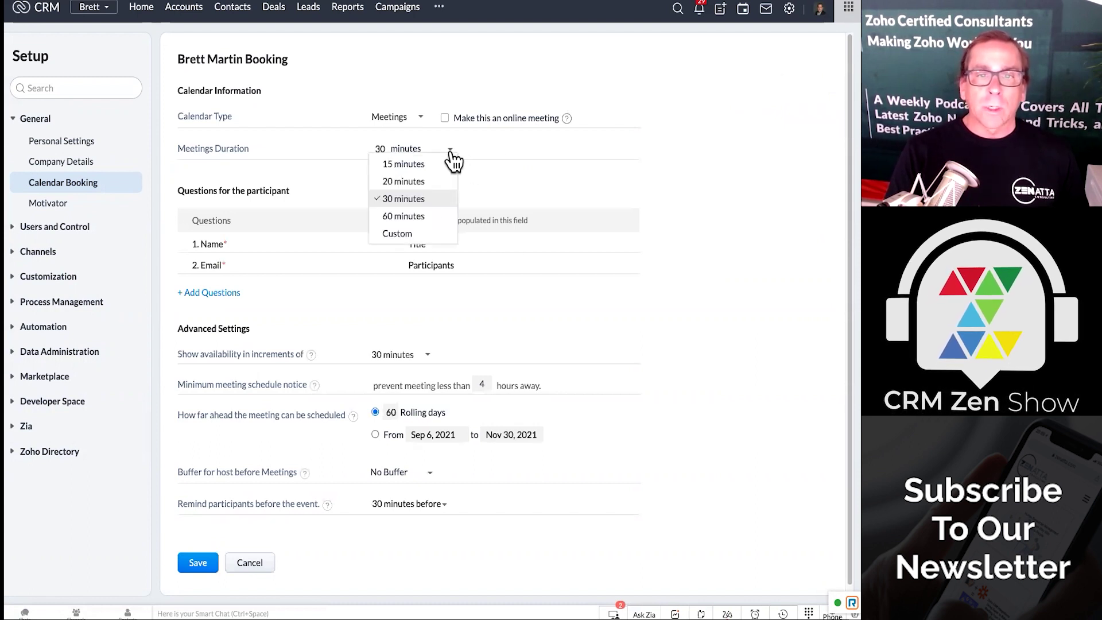
{"action": "left_click", "coordinate": [423, 218]}
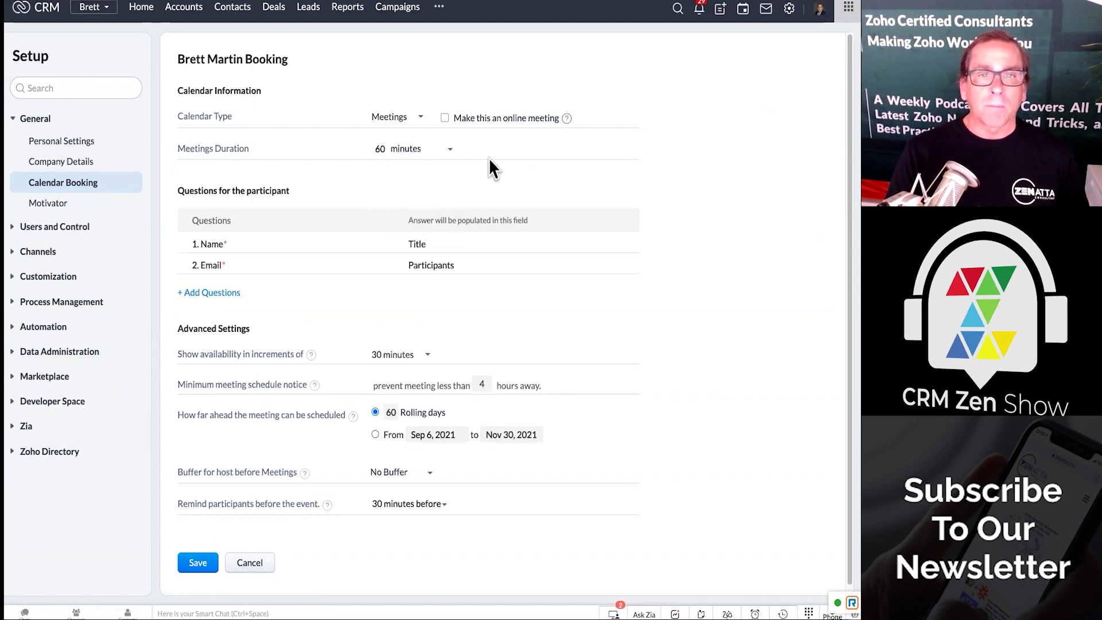
{"action": "left_click", "coordinate": [445, 119]}
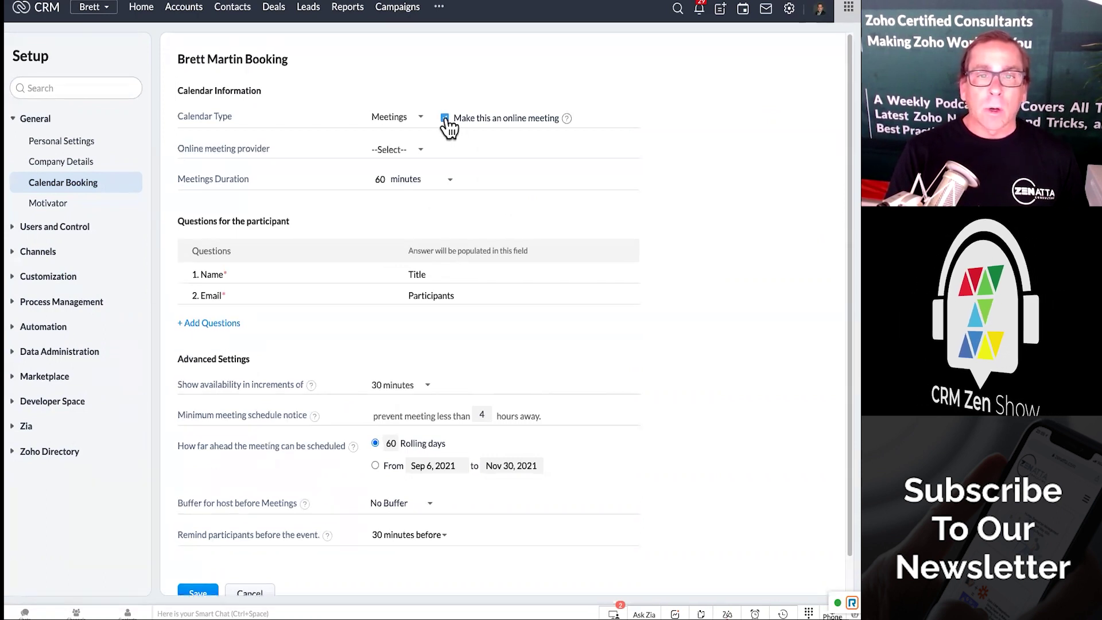
{"action": "left_click", "coordinate": [419, 151]}
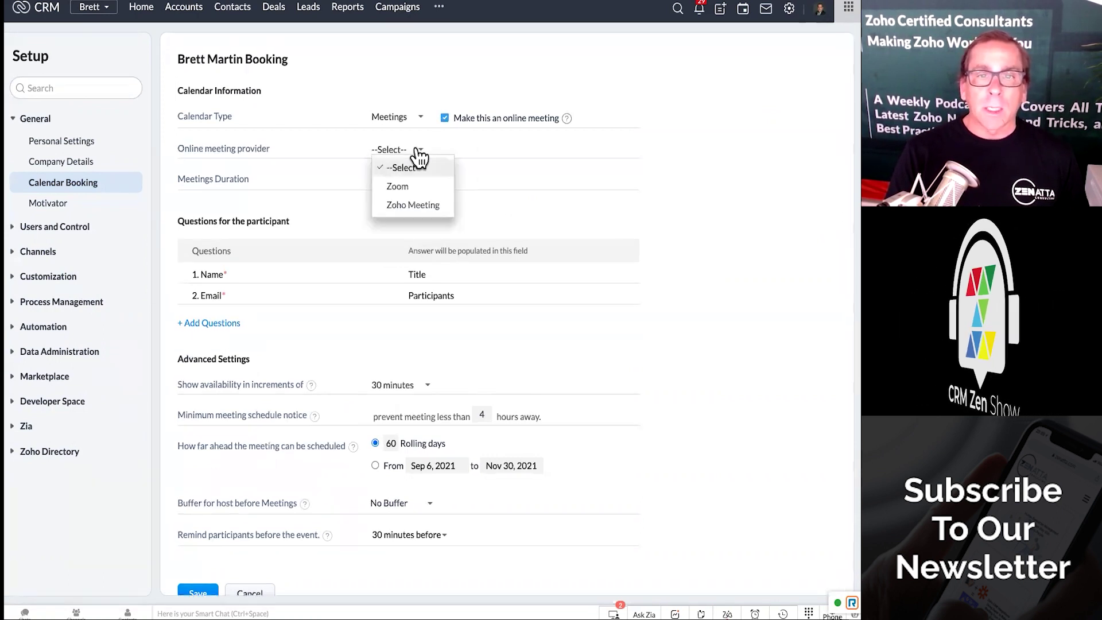
{"action": "left_click", "coordinate": [398, 188]}
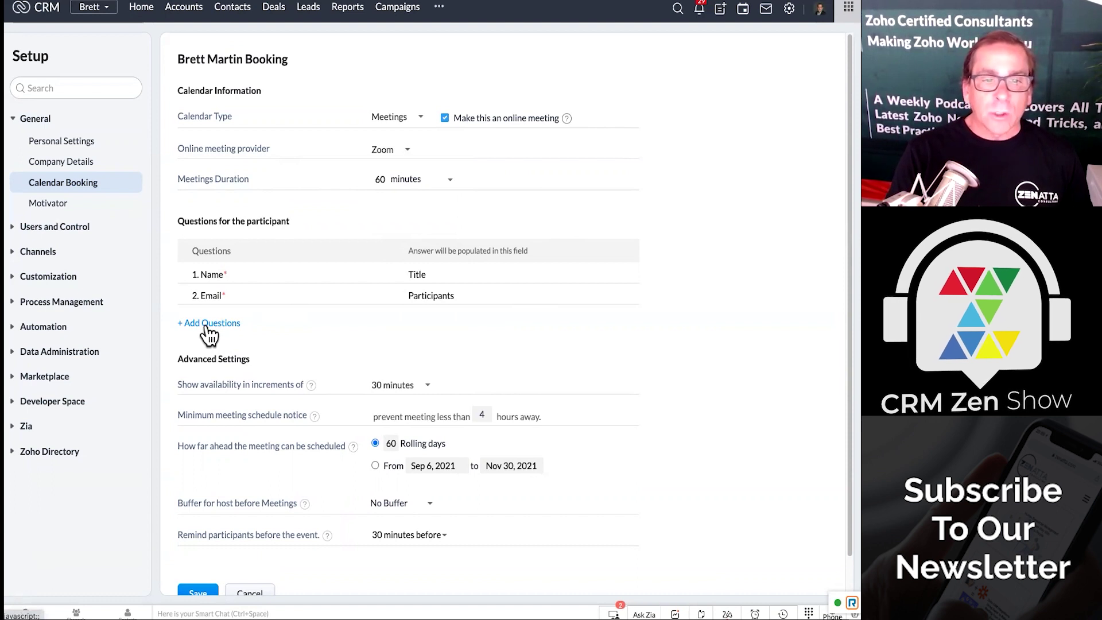
- Keep scheduling at 60 rolling days and set the host buffer before meetings to 10 minutes
{"action": "scroll", "coordinate": [512, 334], "scroll_direction": "down", "scroll_amount": 1}
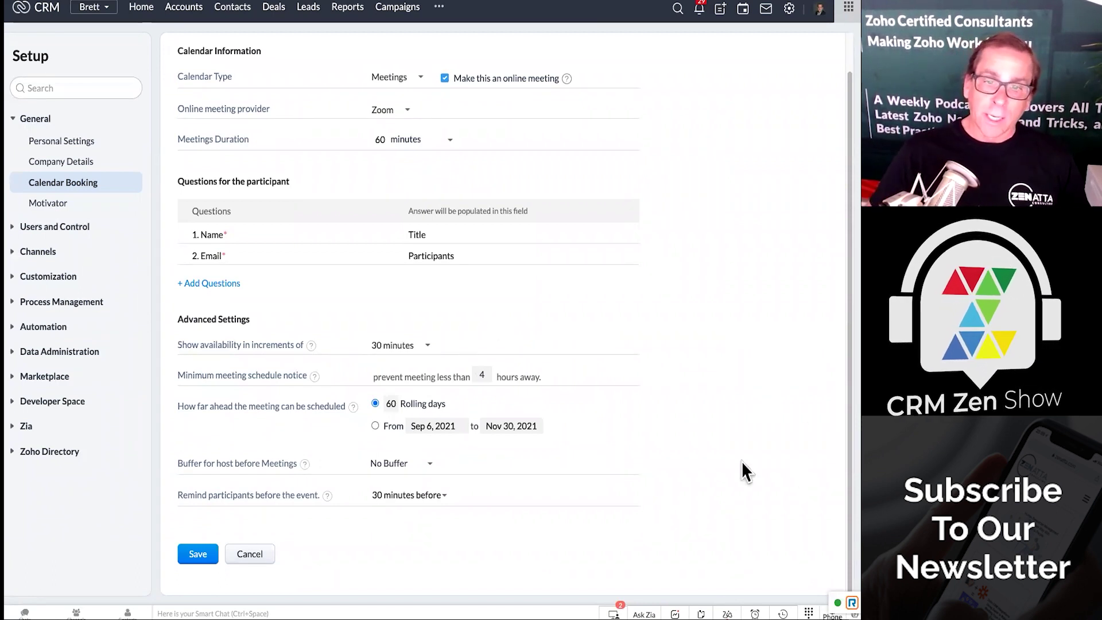
{"action": "left_click", "coordinate": [375, 426]}
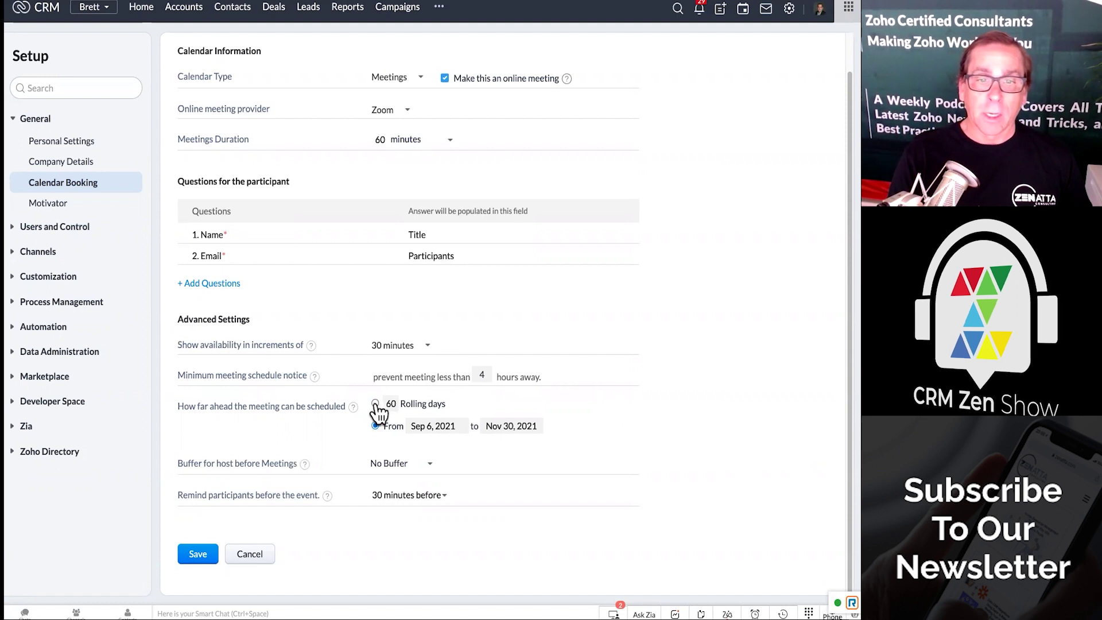
{"action": "left_click", "coordinate": [375, 404]}
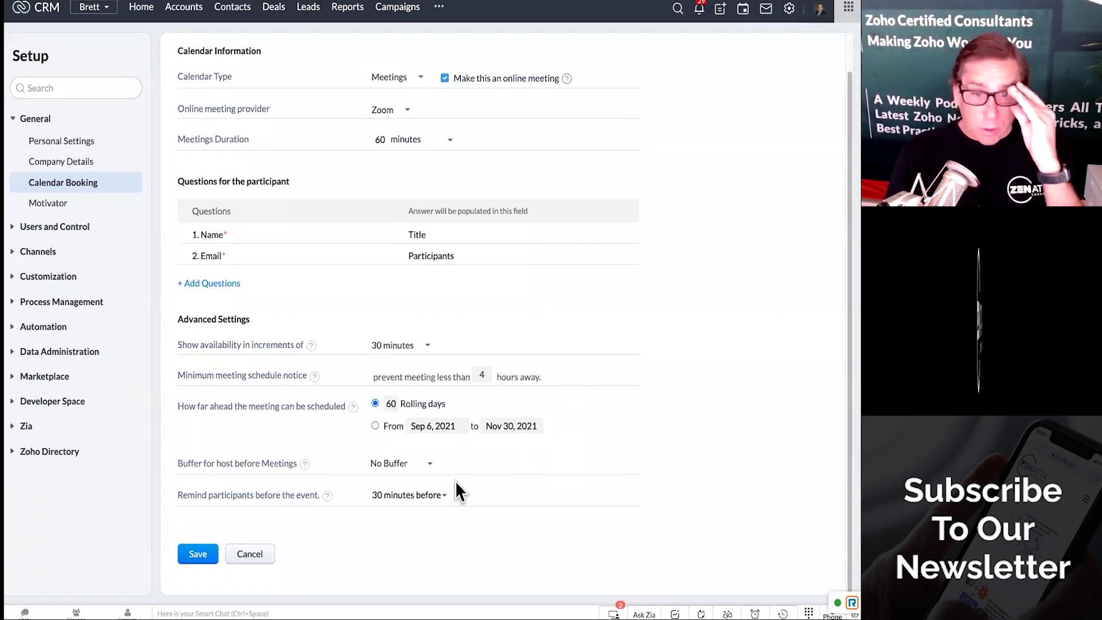
{"action": "left_click", "coordinate": [424, 464]}
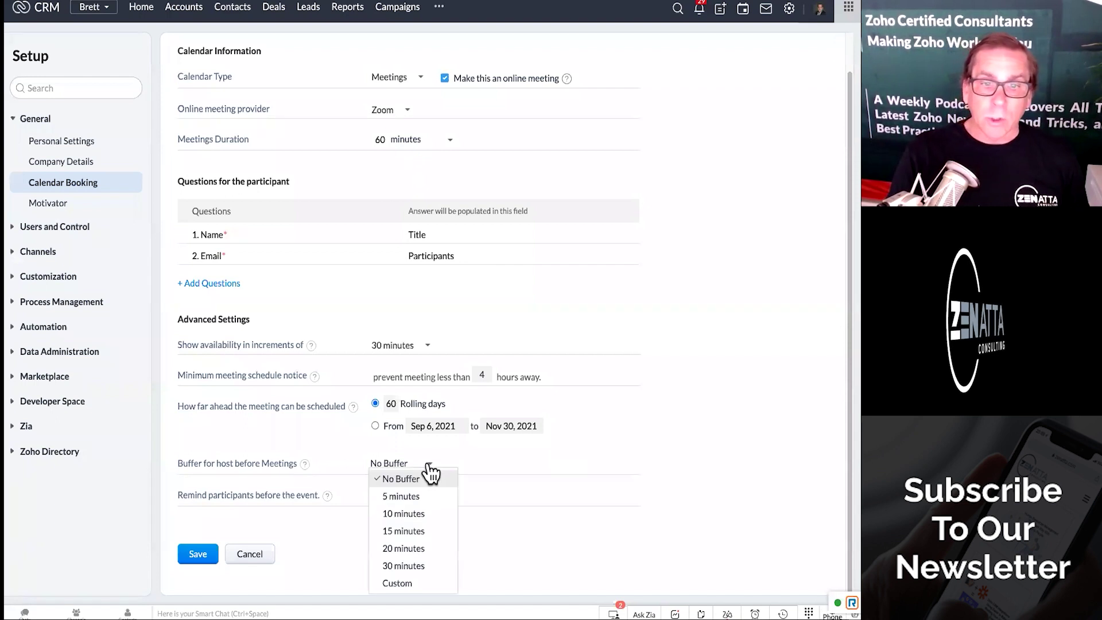
{"action": "left_click", "coordinate": [425, 514]}
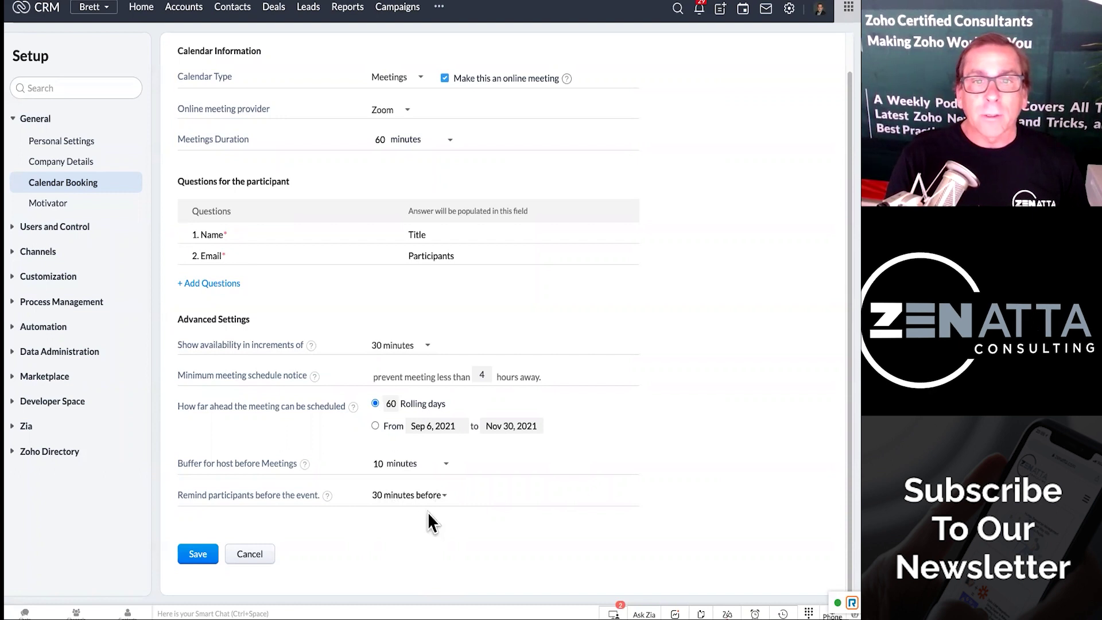
{"action": "scroll", "coordinate": [428, 512], "scroll_direction": "up", "scroll_amount": 1}
{"action": "scroll", "coordinate": [428, 511], "scroll_direction": "down", "scroll_amount": 1}
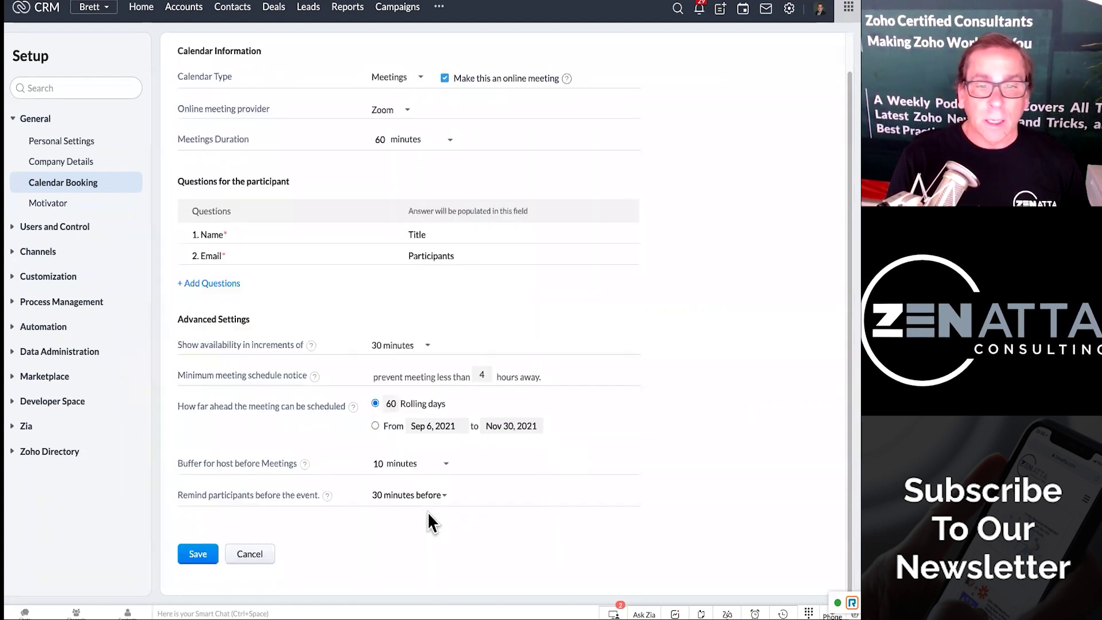
{"action": "scroll", "coordinate": [596, 323], "scroll_direction": "up", "scroll_amount": 1}
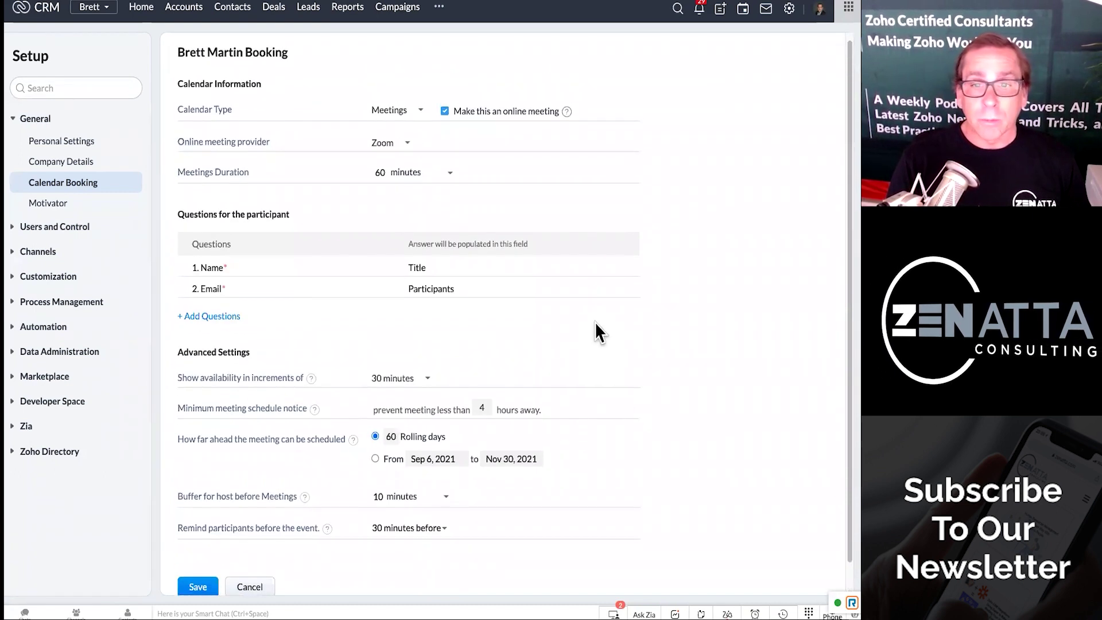
{"action": "scroll", "coordinate": [378, 445], "scroll_direction": "down", "scroll_amount": 1}
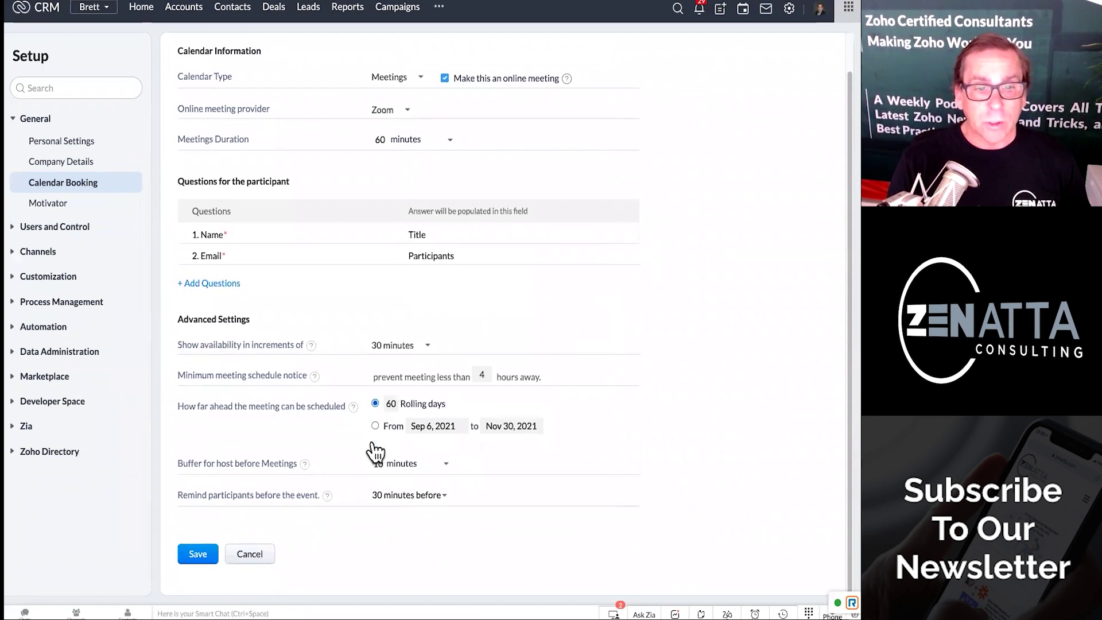
- Save the 60 minutes meeting booking and copy its link from the row's actions menu
{"action": "left_click", "coordinate": [192, 558]}
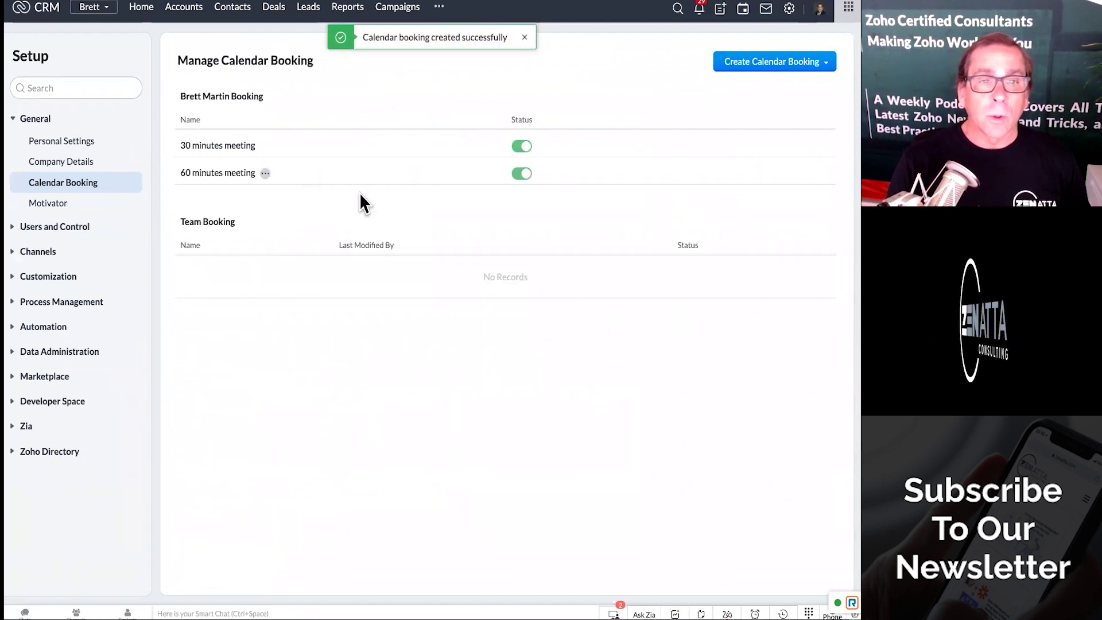
{"action": "left_click", "coordinate": [266, 173]}
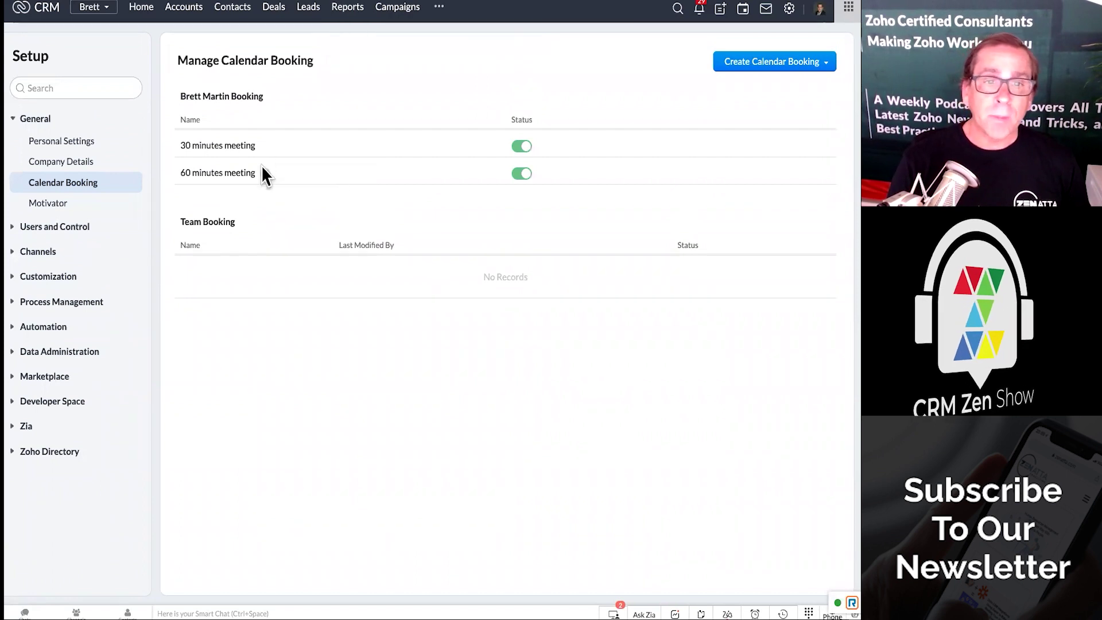
{"action": "left_click", "coordinate": [265, 174]}
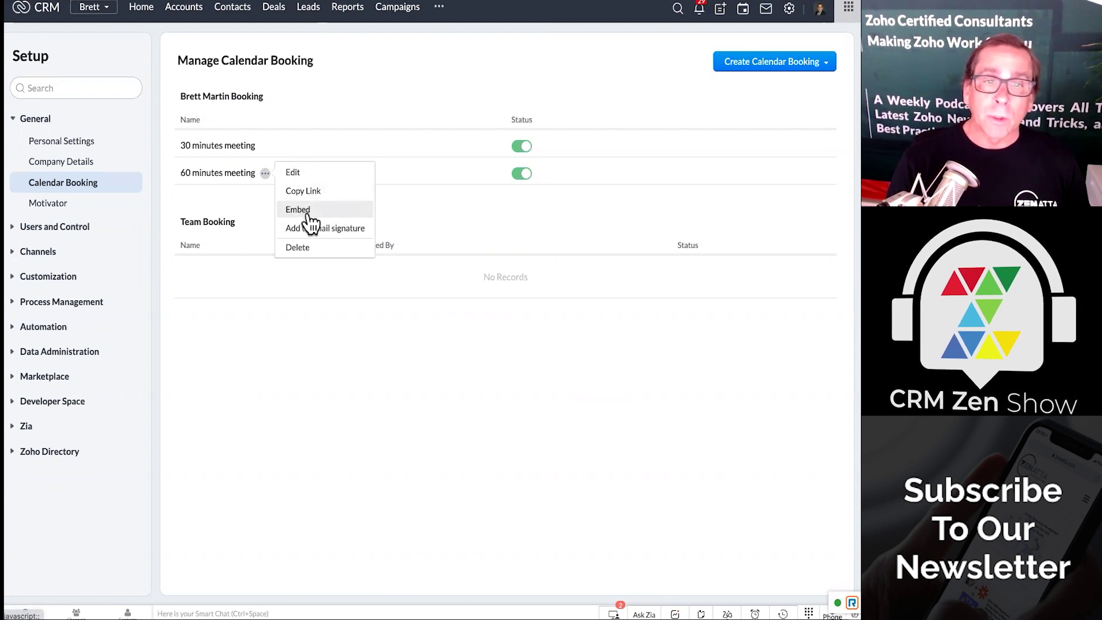
{"action": "left_click", "coordinate": [308, 192]}
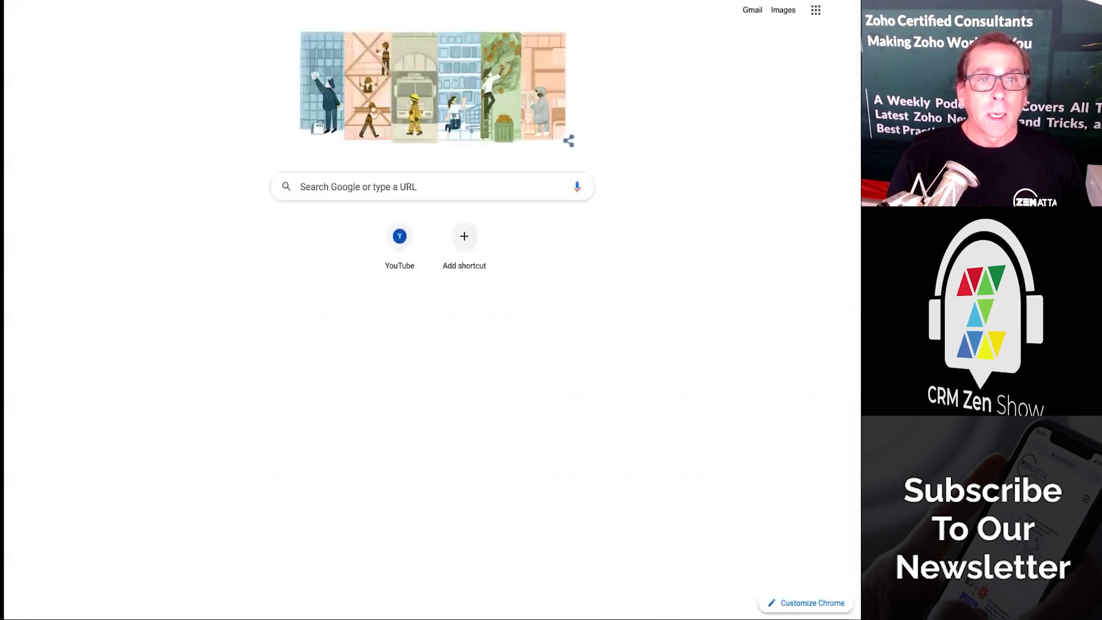
- Paste the copied booking link into Chrome's address bar and load it
{"action": "key", "text": "ctrl+l"}
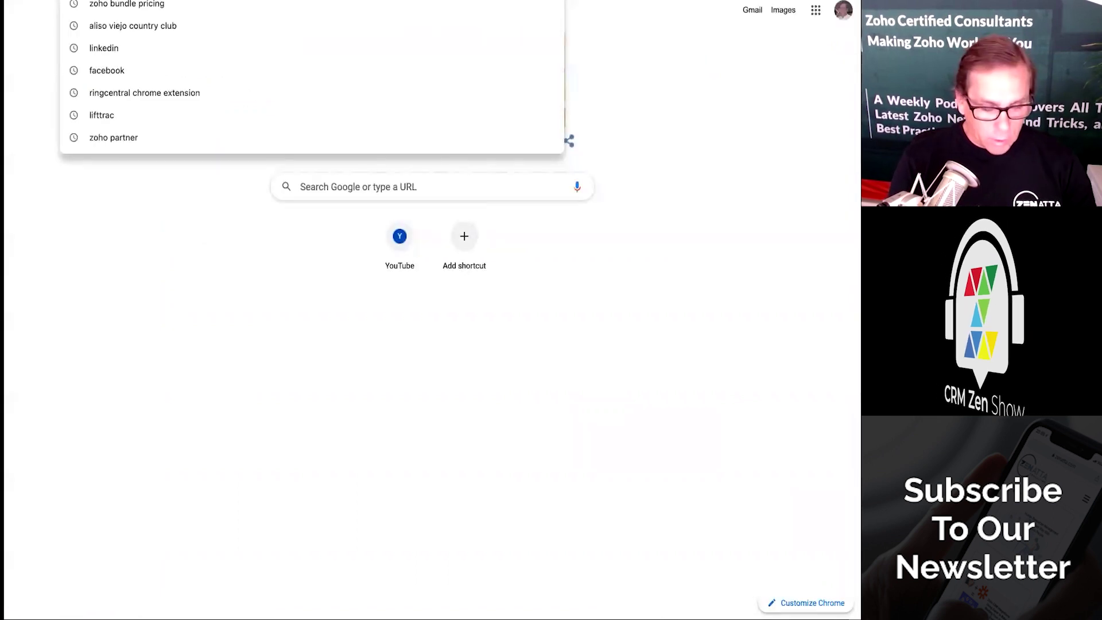
{"action": "key", "text": "ctrl+v"}
{"action": "key", "text": "Return"}
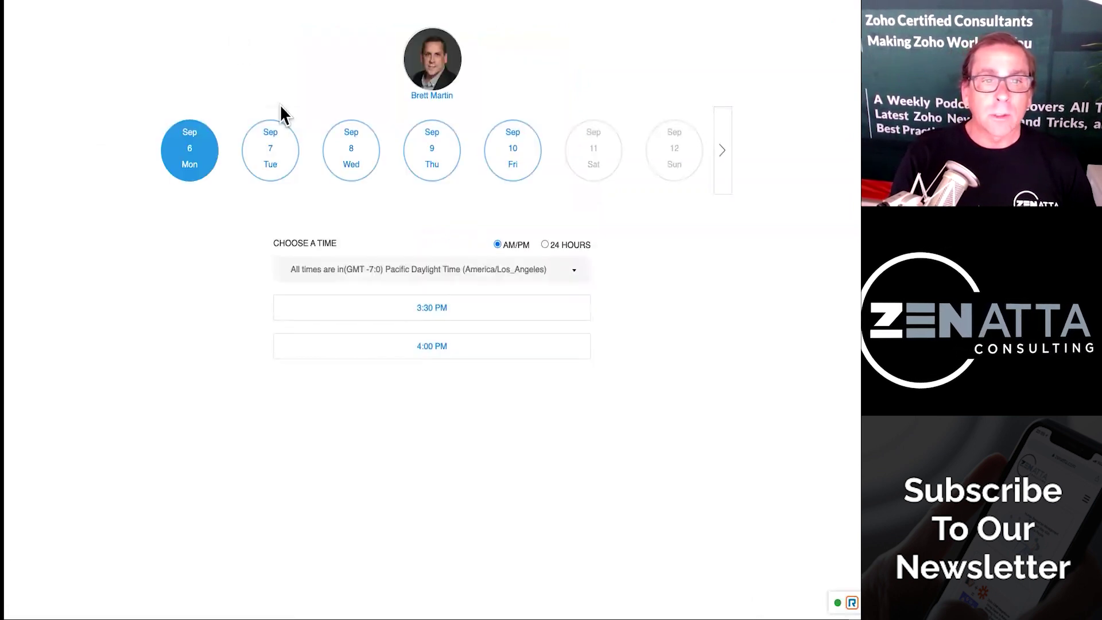
- Check the available time slots for Sep 7, Sep 8 and Sep 9
{"action": "left_click", "coordinate": [282, 159]}
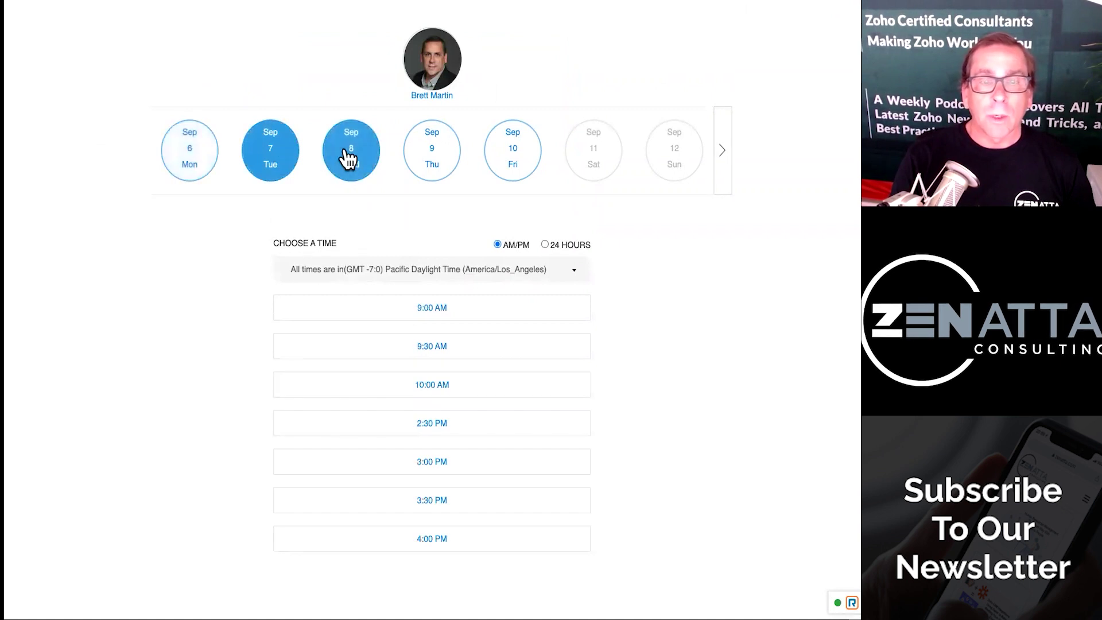
{"action": "left_click", "coordinate": [348, 158]}
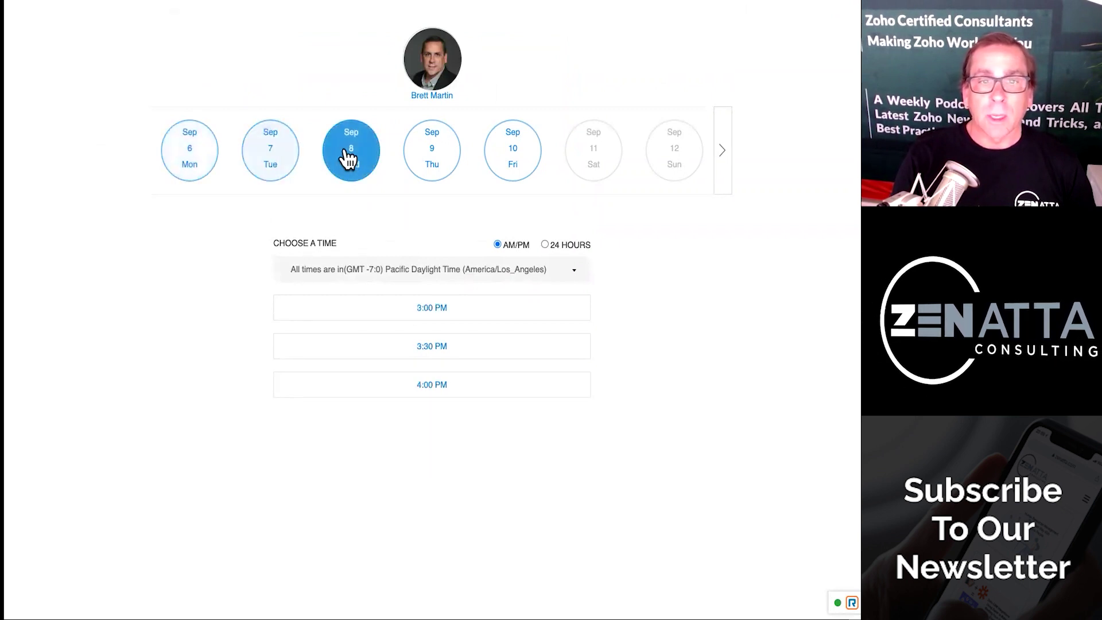
{"action": "left_click", "coordinate": [434, 160]}
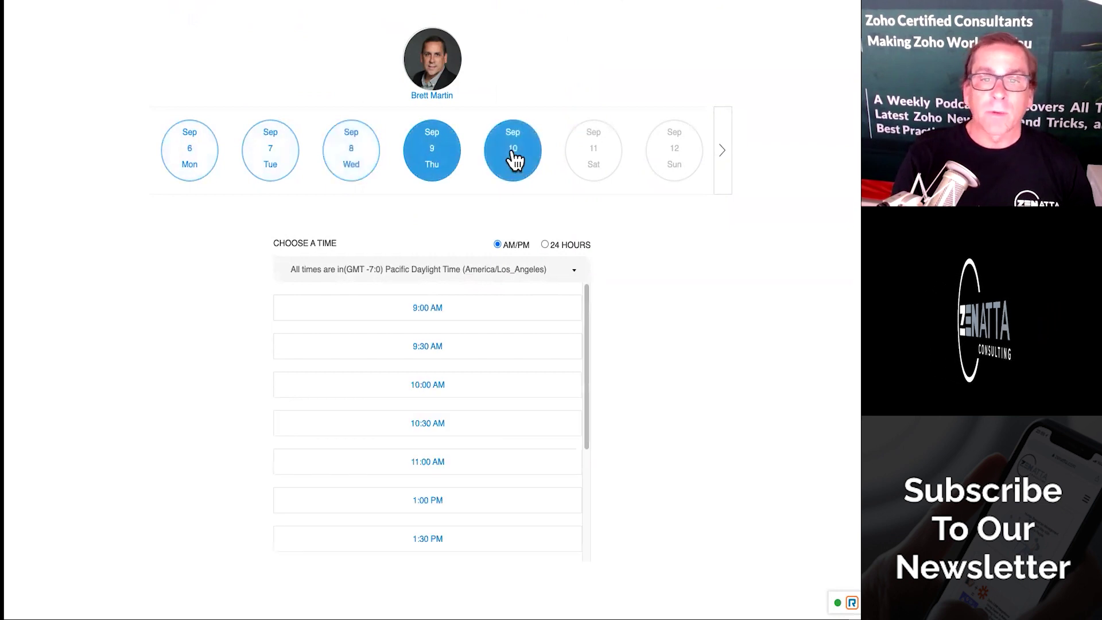
{"action": "scroll", "coordinate": [498, 382], "scroll_direction": "down", "scroll_amount": 2}
{"action": "scroll", "coordinate": [498, 382], "scroll_direction": "up", "scroll_amount": 2}
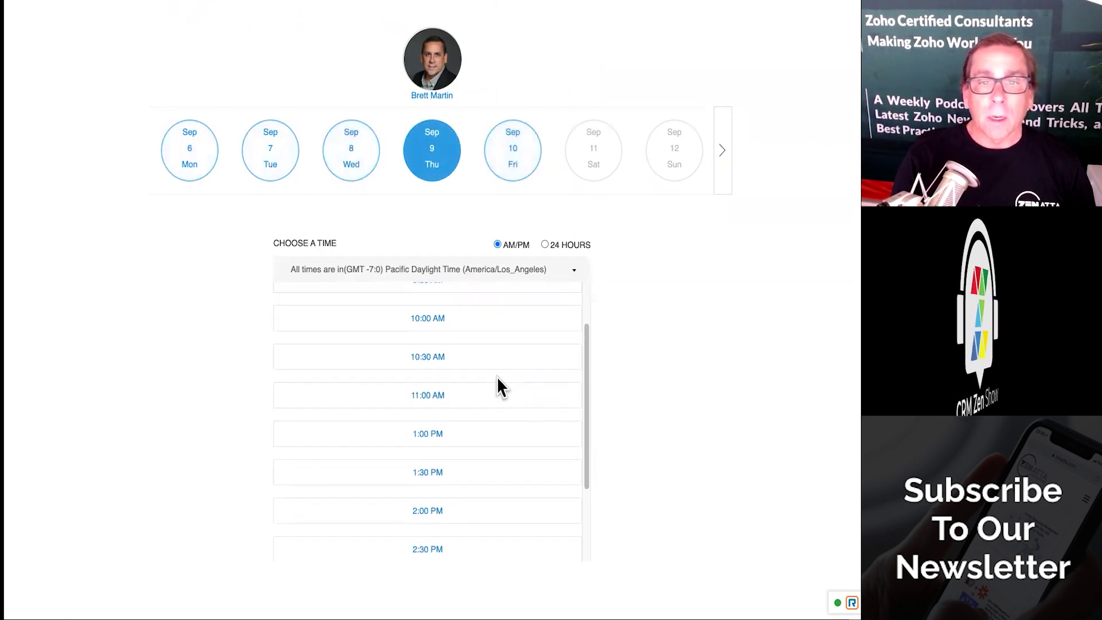